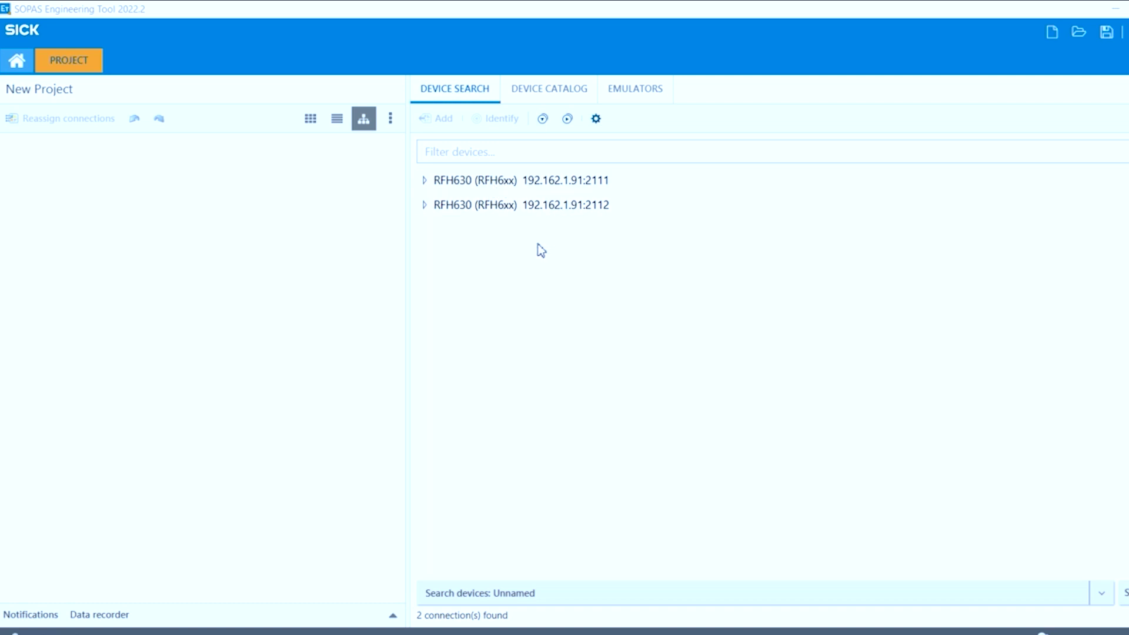
- Add the RFH630 at 192.162.1.91:2112 to the project and open its device window
double_click(490, 205)
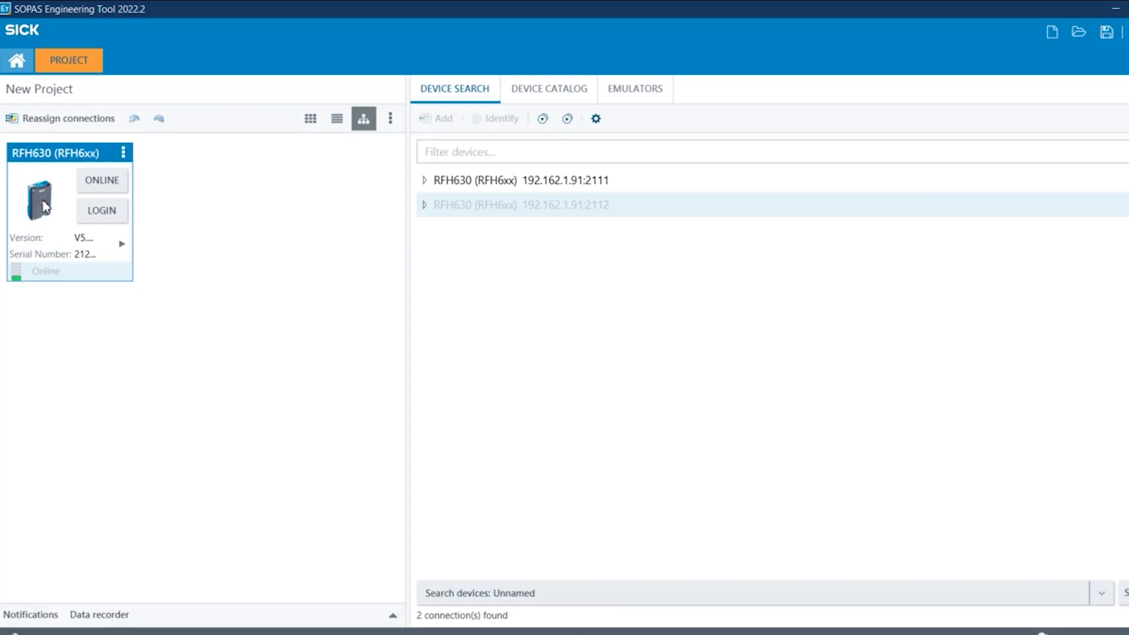
double_click(43, 206)
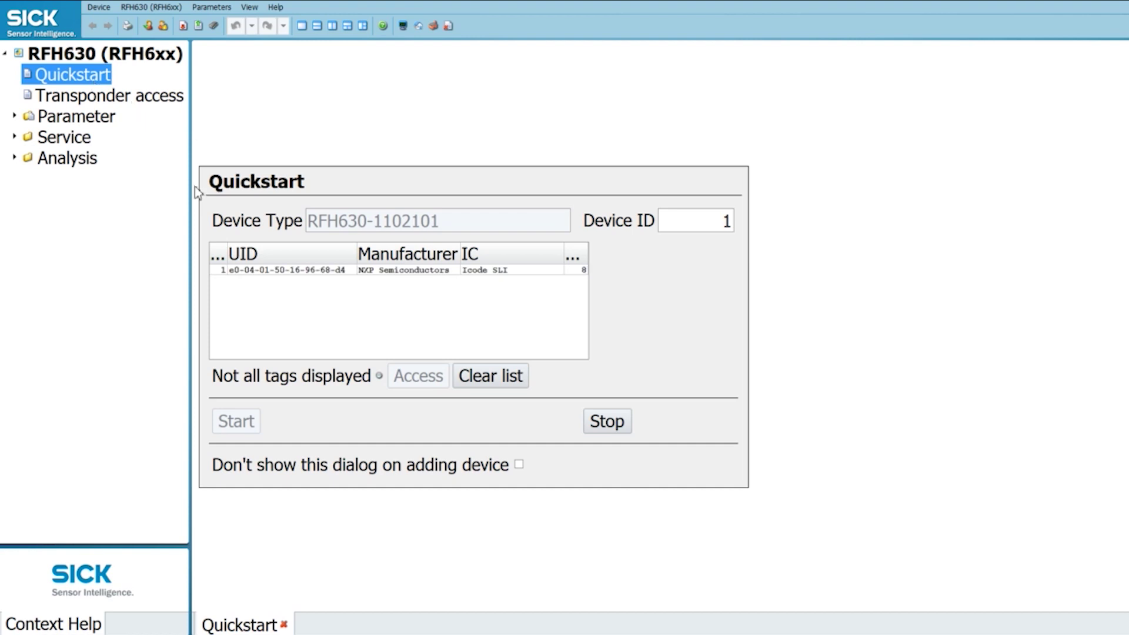
- Switch from Quickstart to the RFH630's Transponder access page, with its userdata fields empty
click(141, 99)
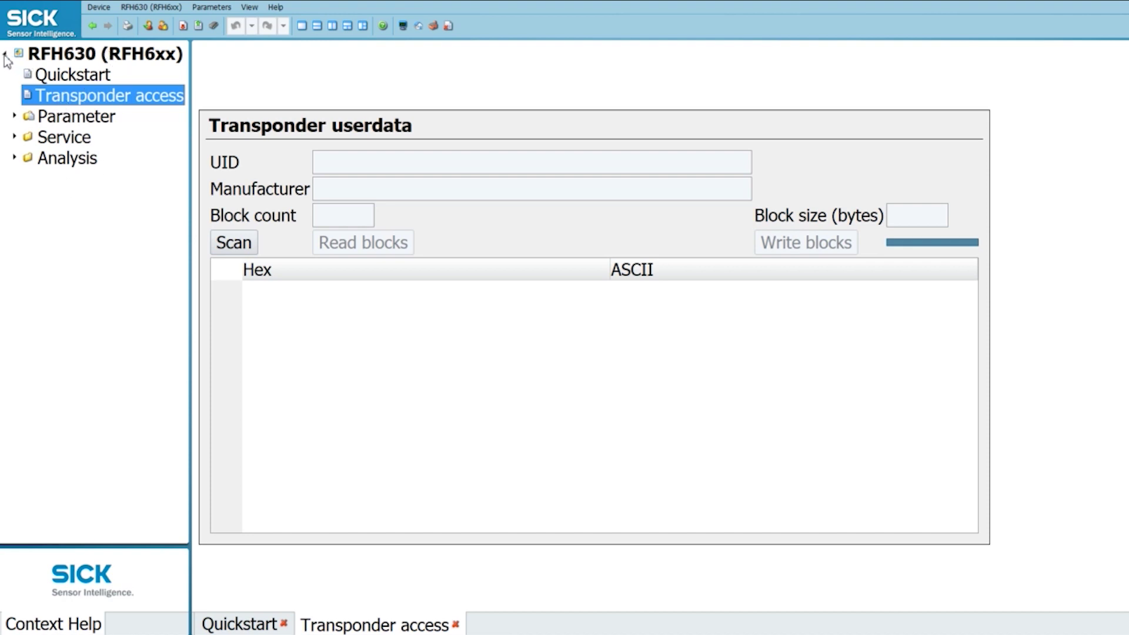
- Show the Parameter page with its General options and Here I Am visual/audible settings
click(60, 120)
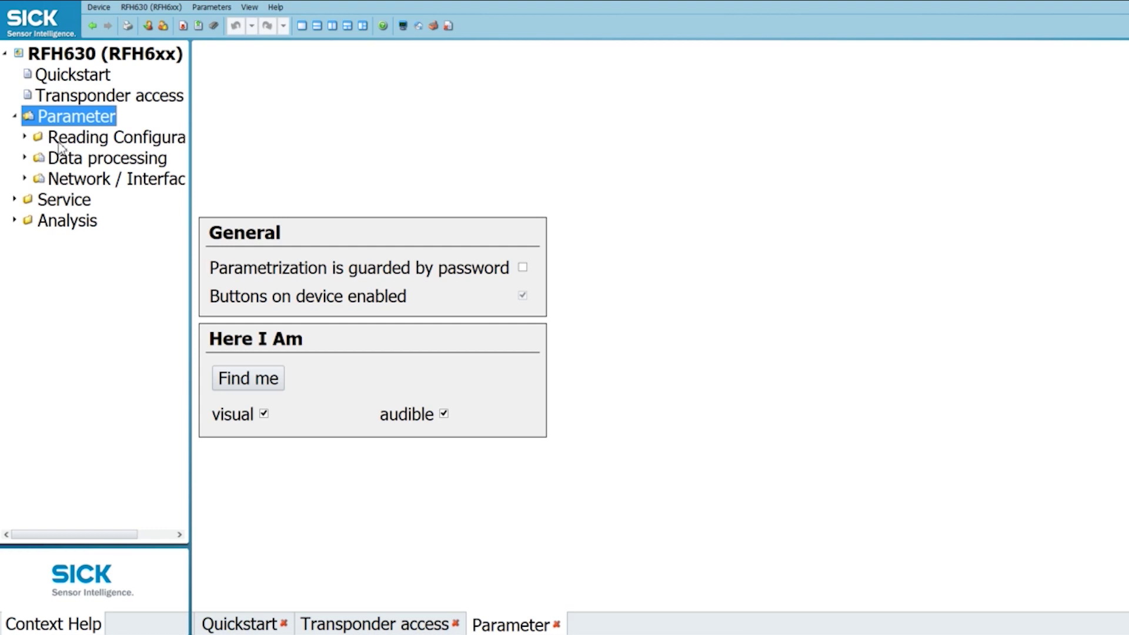
- Check the Antenna Configuration page's Antenna Switch options, keeping Internal antenna
click(60, 144)
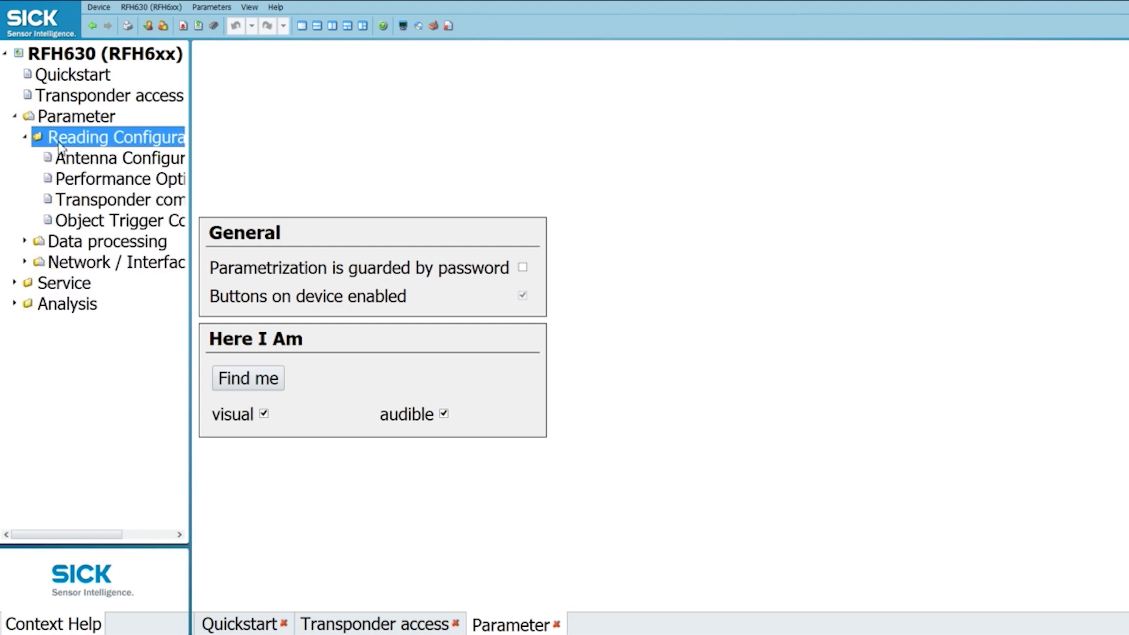
click(93, 164)
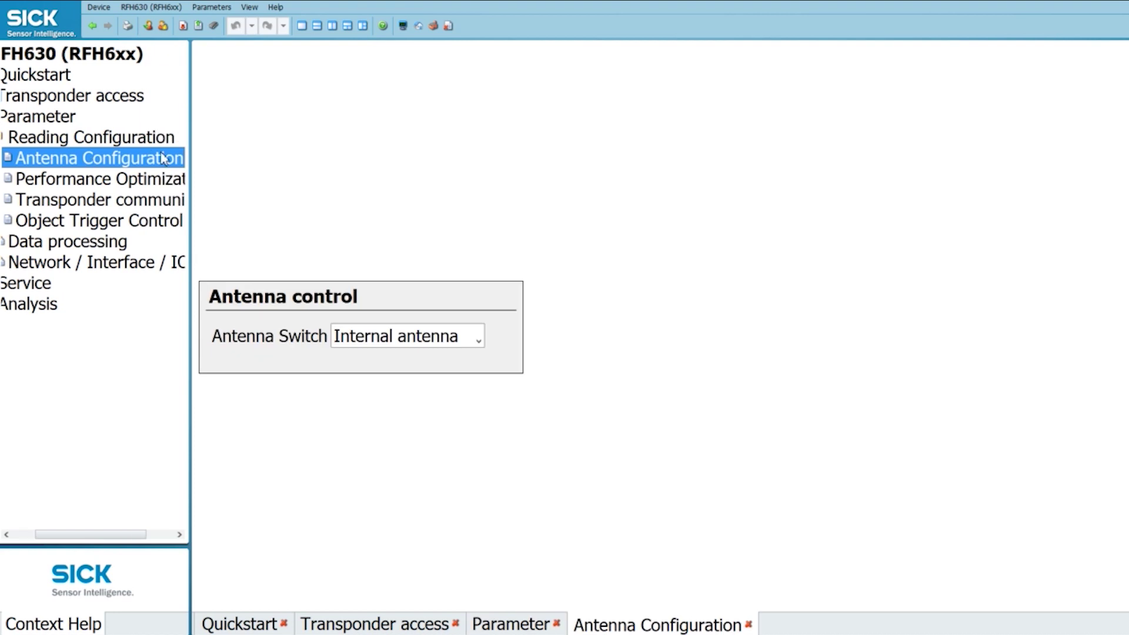
drag(192, 153, 409, 206)
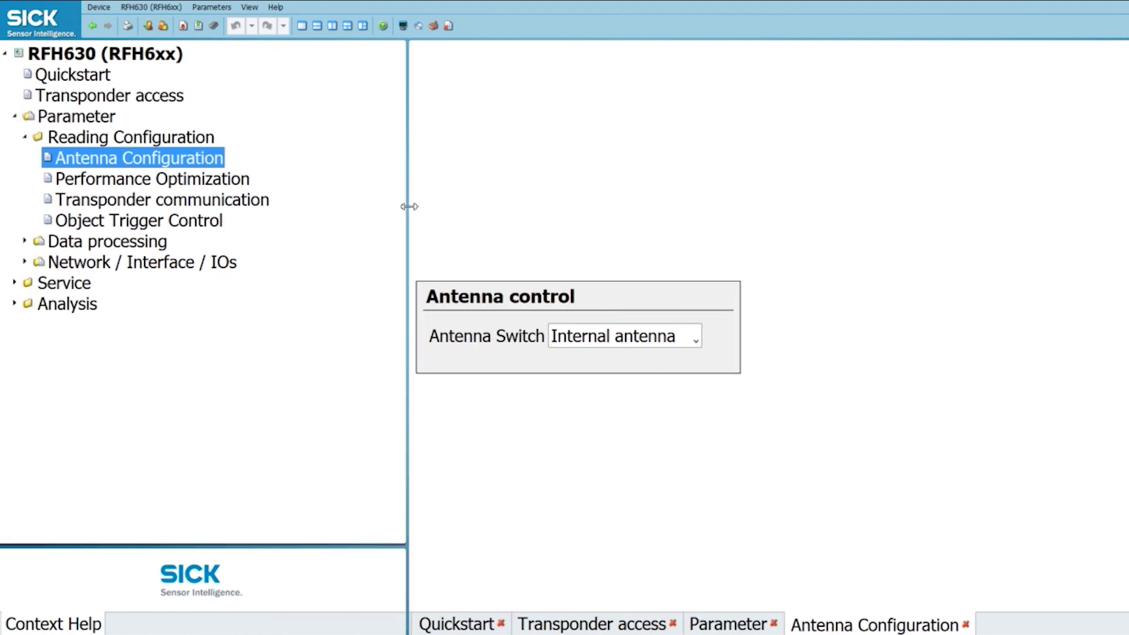
click(696, 338)
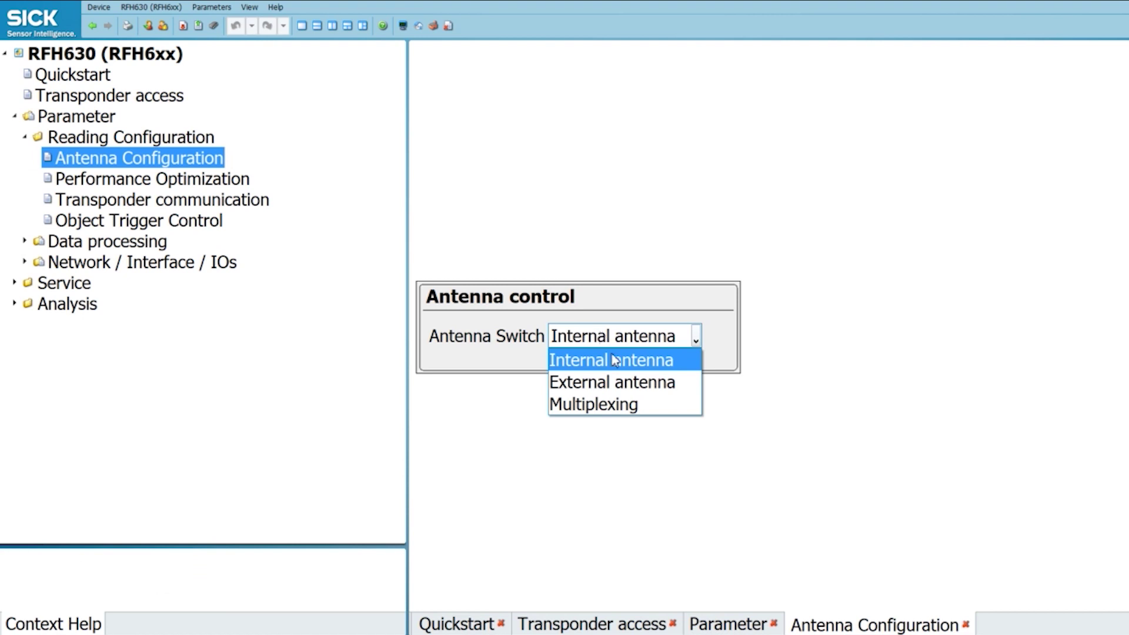
click(586, 279)
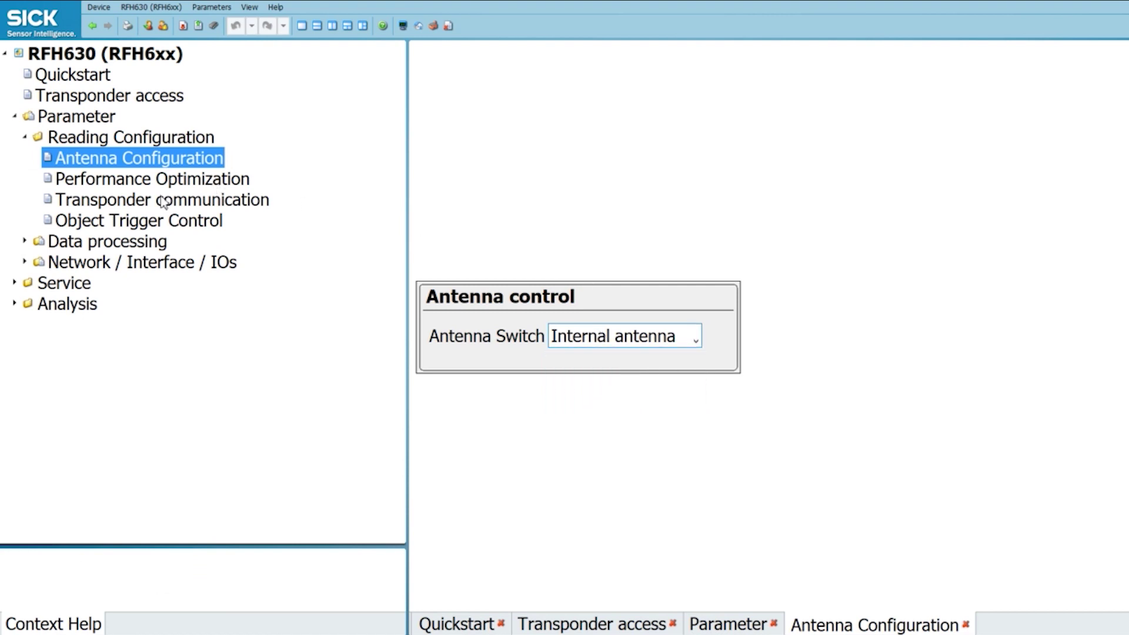
- Check the Object Trigger Control modes, keeping Time controlled, and collapse Reading Configuration
click(110, 222)
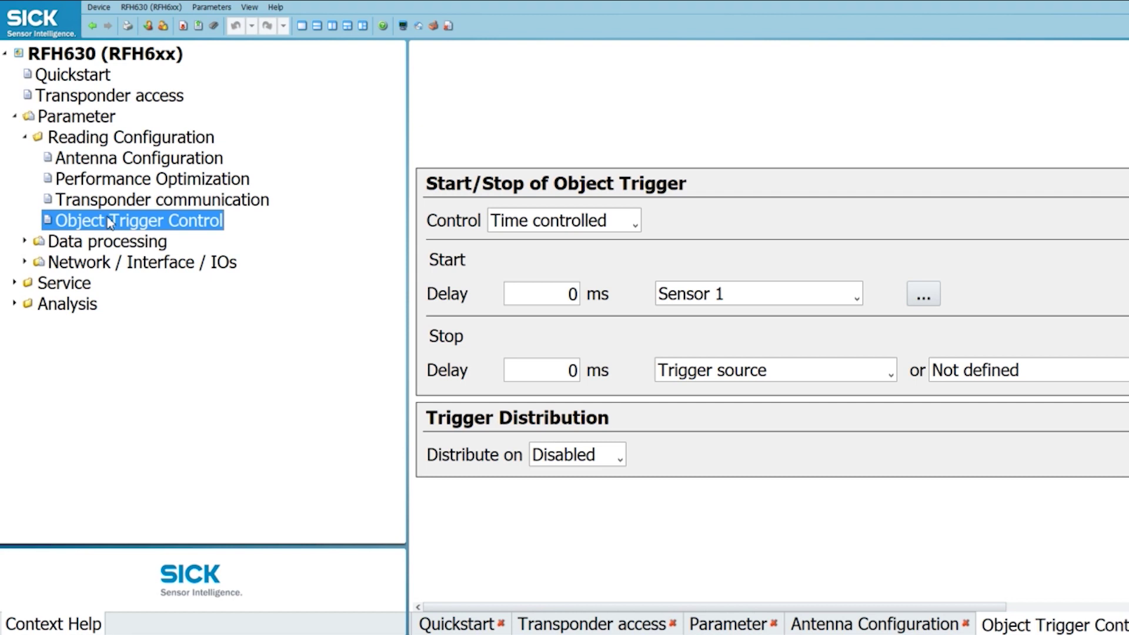
click(588, 226)
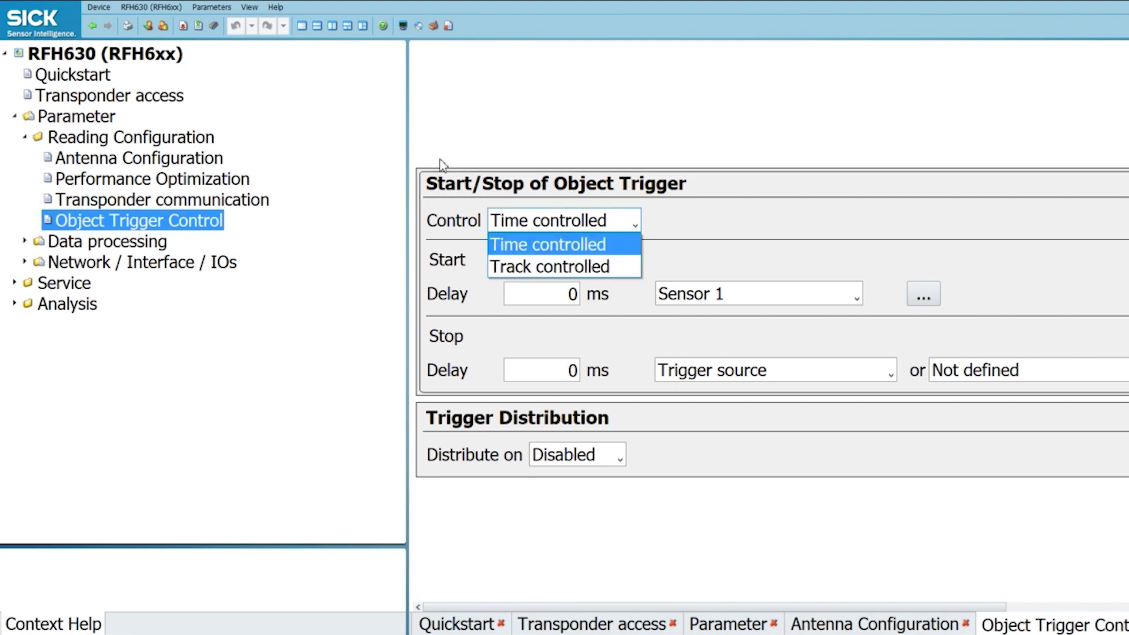
click(423, 151)
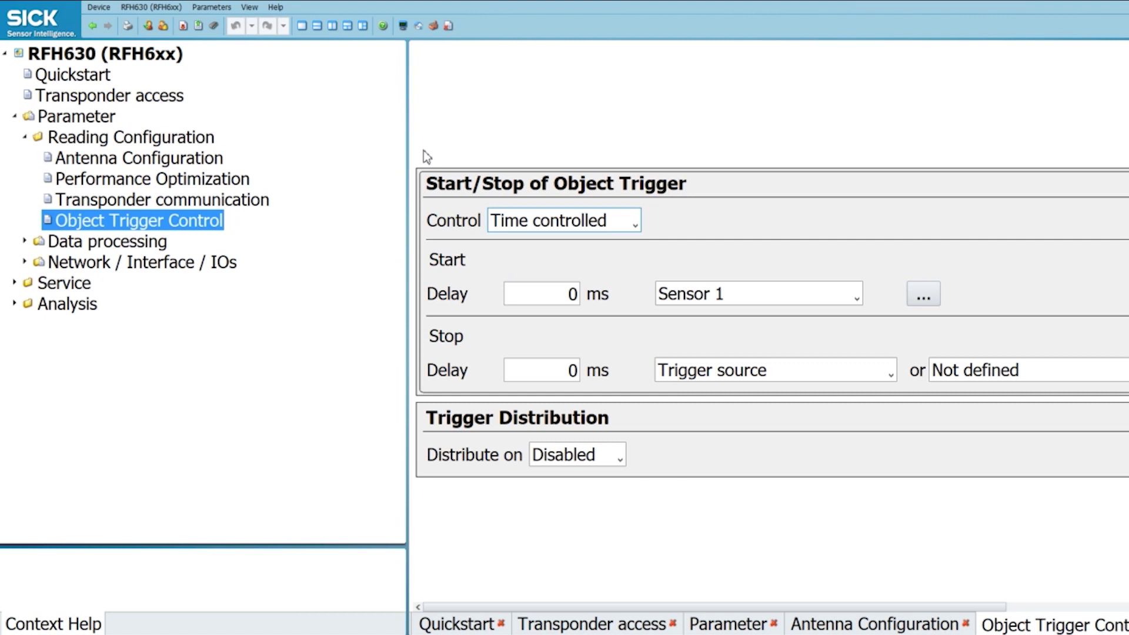
click(26, 137)
- Step through Data processing's Output control page to Evaluation conditions, which lists six conditions
click(62, 163)
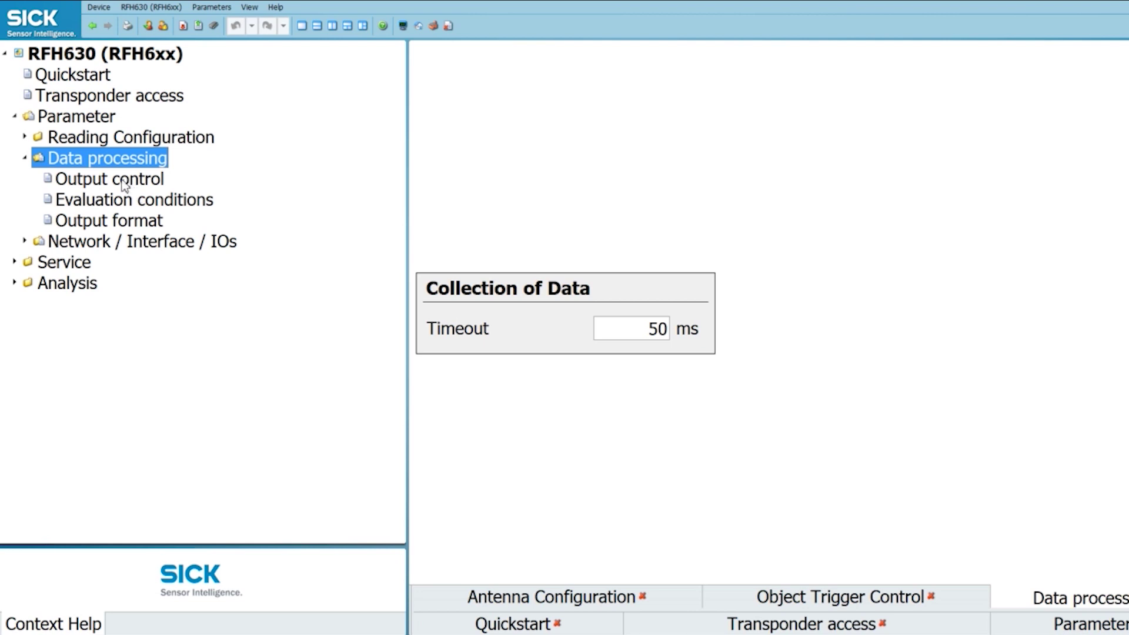
click(125, 184)
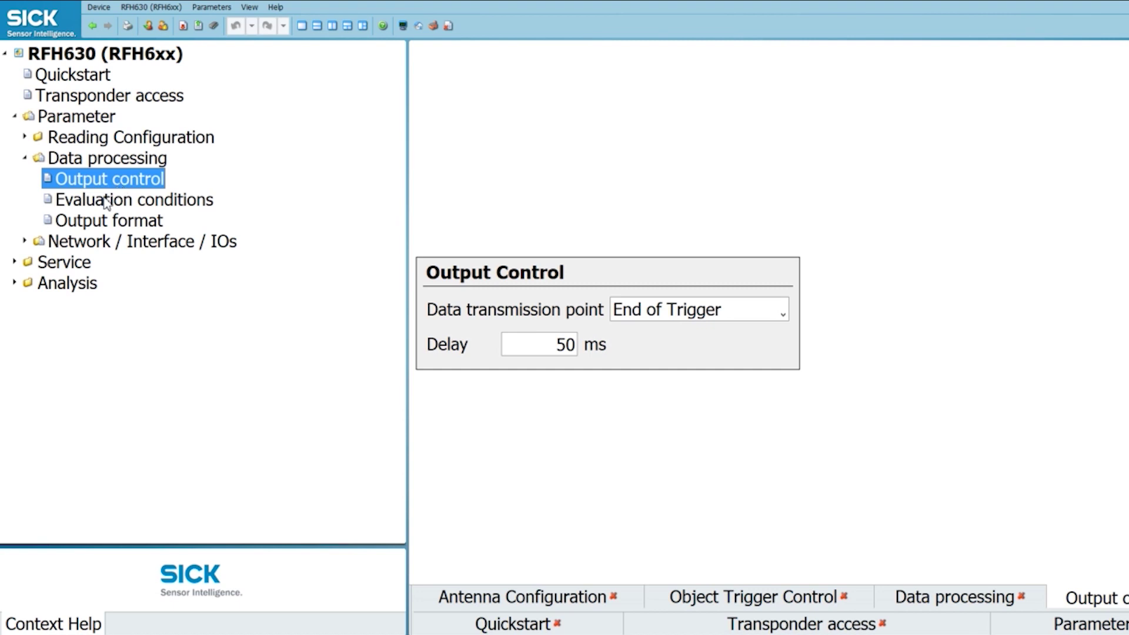
click(89, 204)
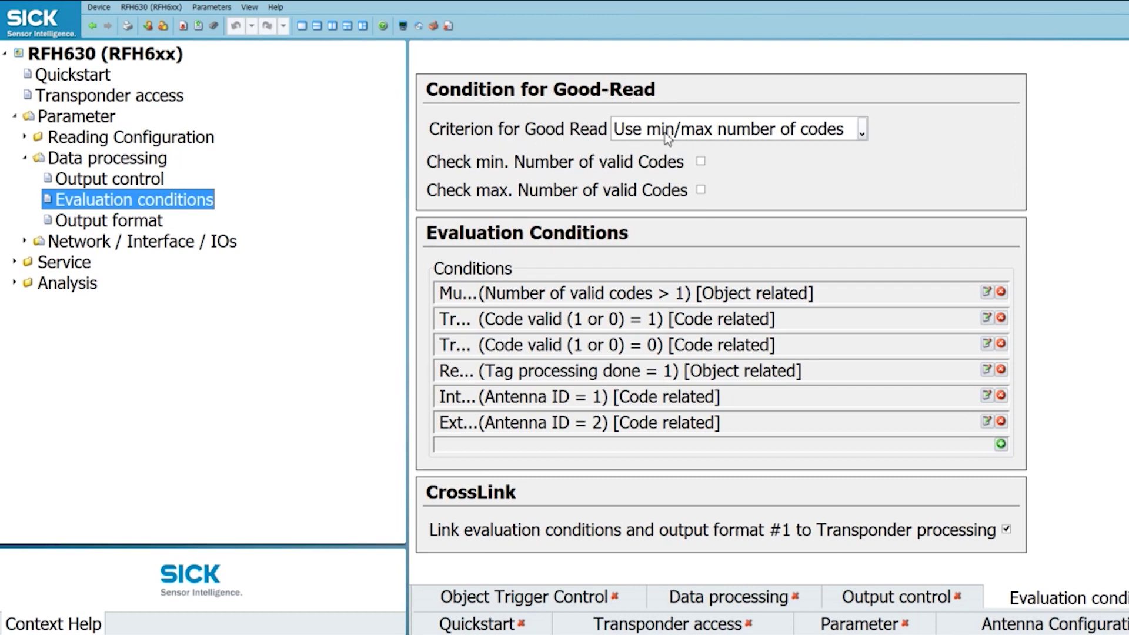
- Keep 'Use min/max number of codes' as the Good Read criterion and open the Multcodes condition
click(713, 137)
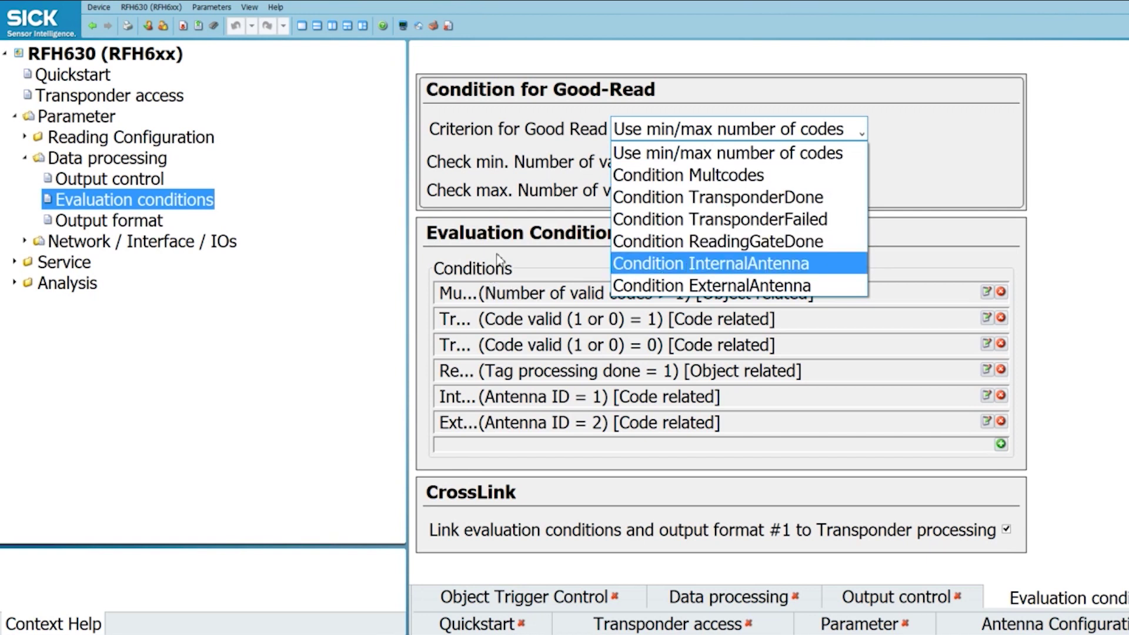
click(886, 153)
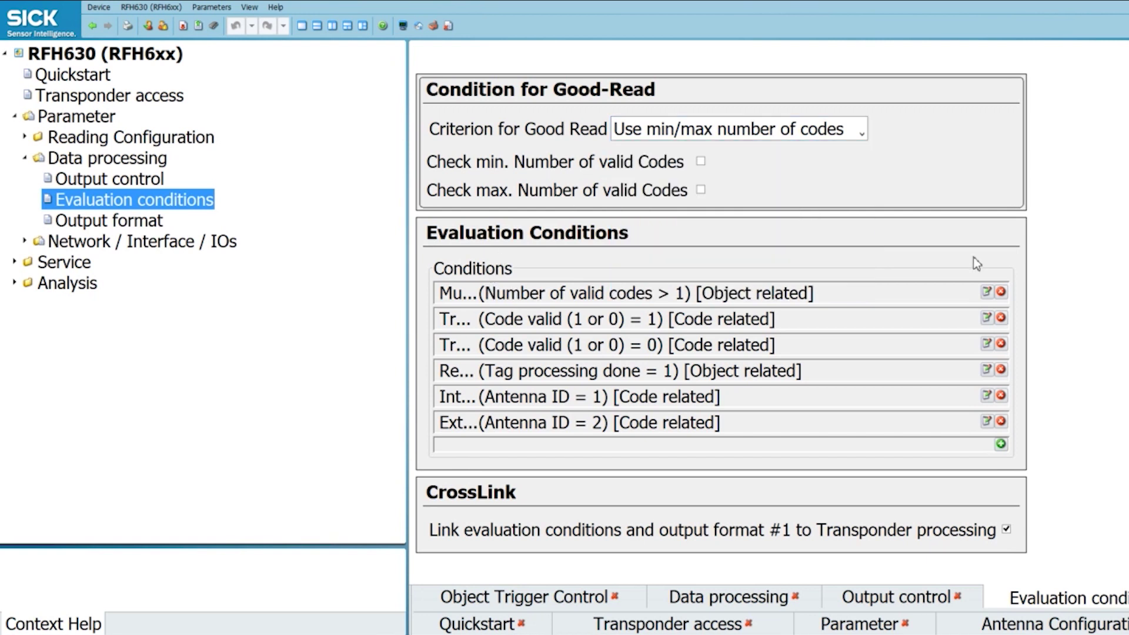
click(987, 292)
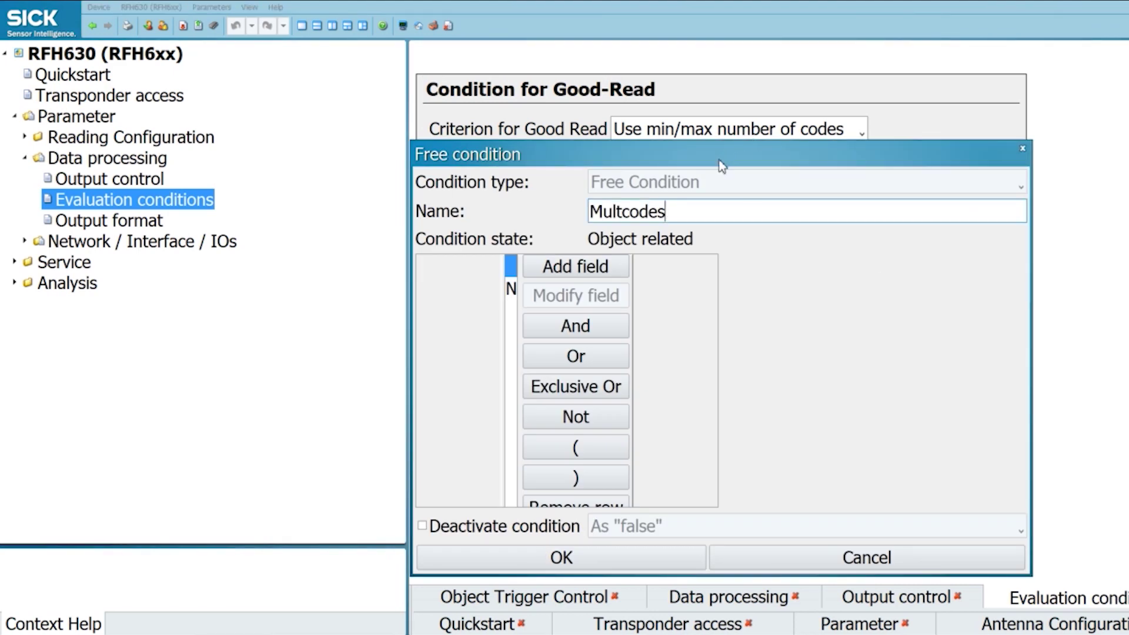
drag(722, 166, 622, 104)
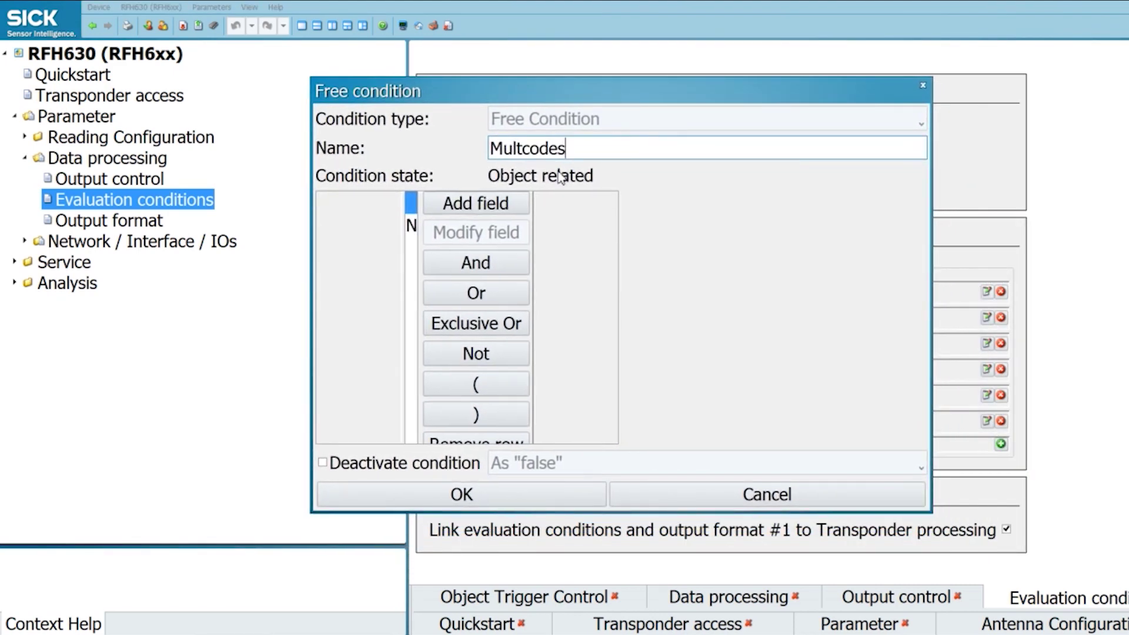
- Cancel the new (UID) Unique identifier field and the Multcodes edit, then select Output format
click(477, 204)
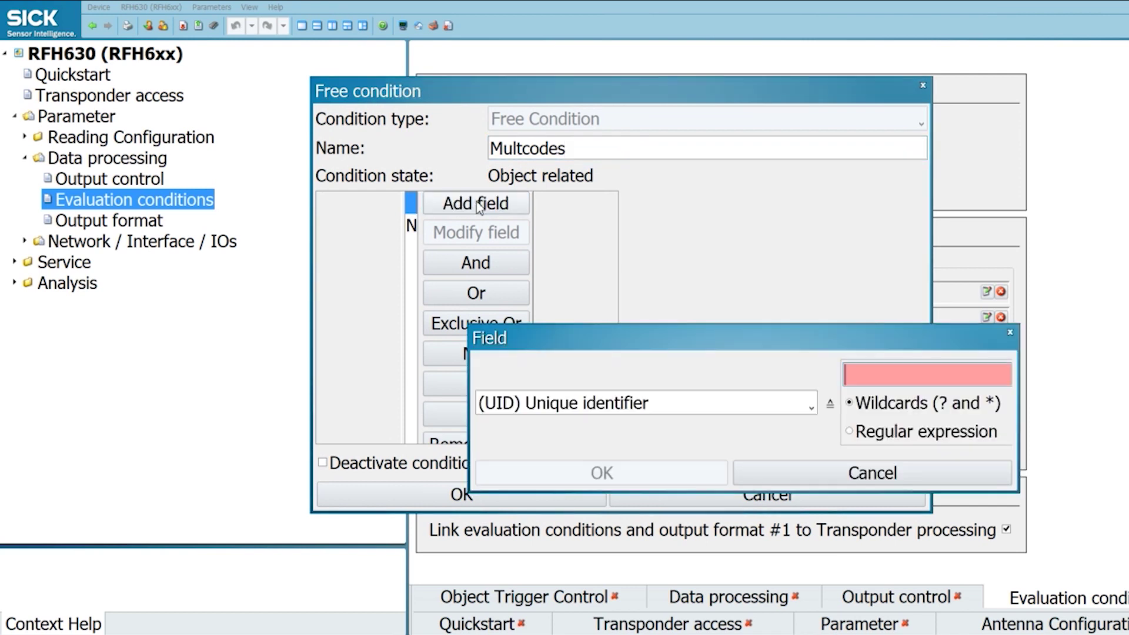
click(784, 417)
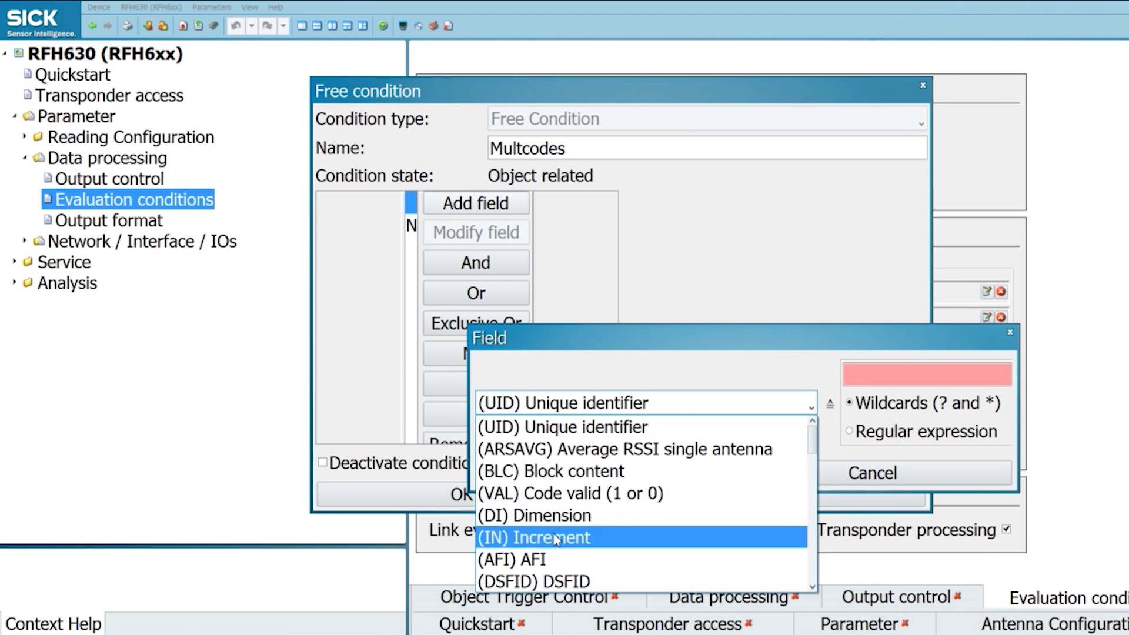
click(567, 424)
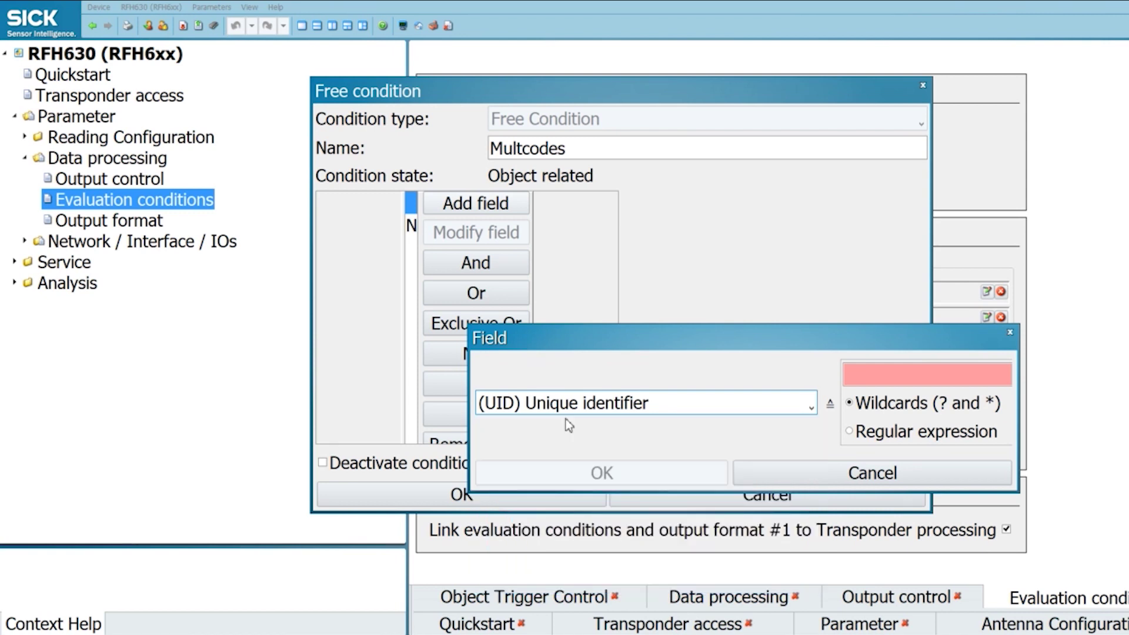
click(802, 472)
click(758, 494)
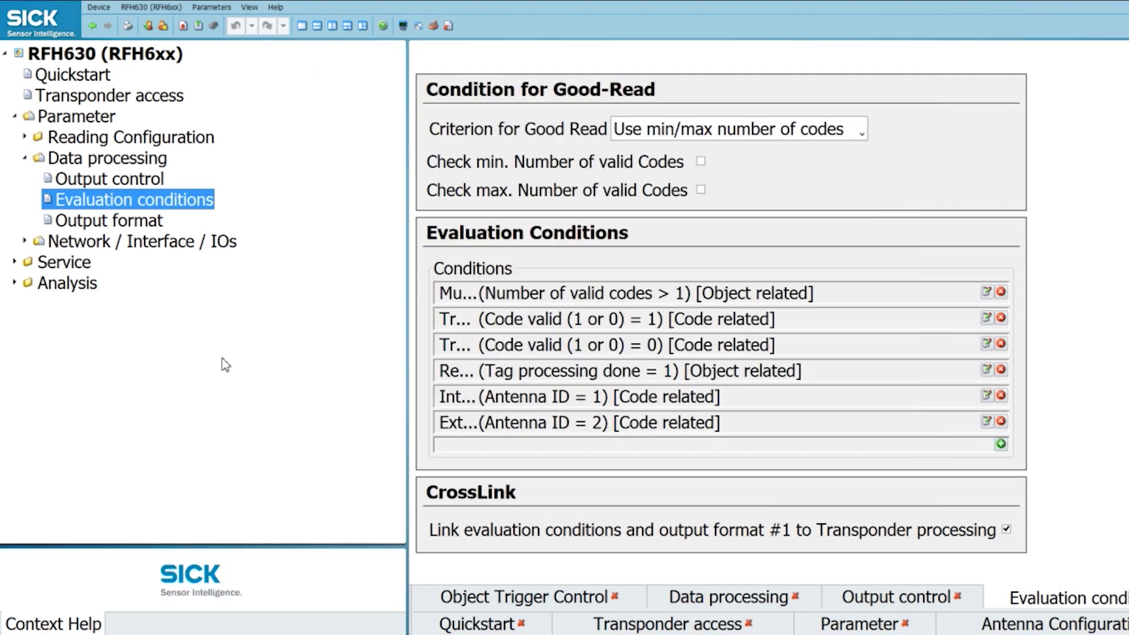
click(115, 224)
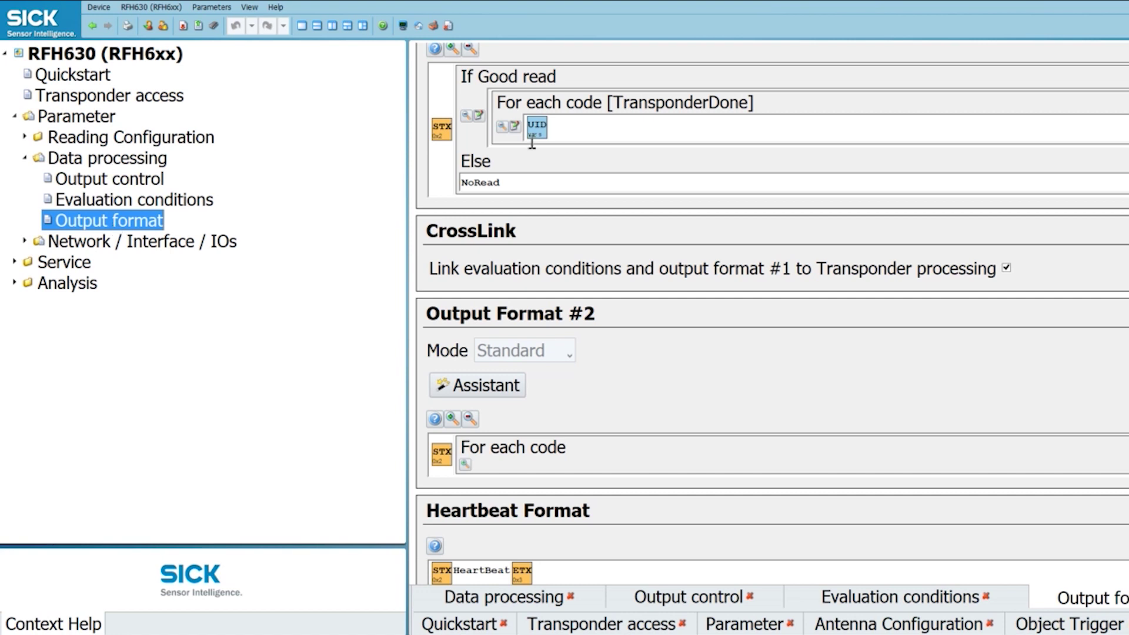
- Browse General code items and RFID specific items for Output Format #1 without inserting any
click(581, 126)
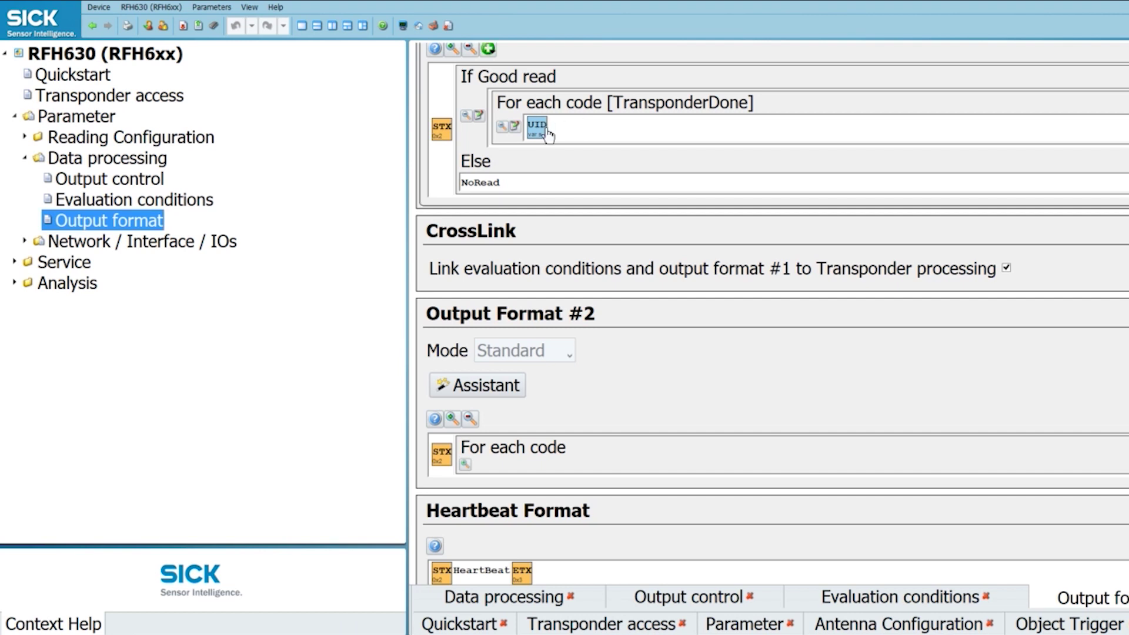
click(488, 49)
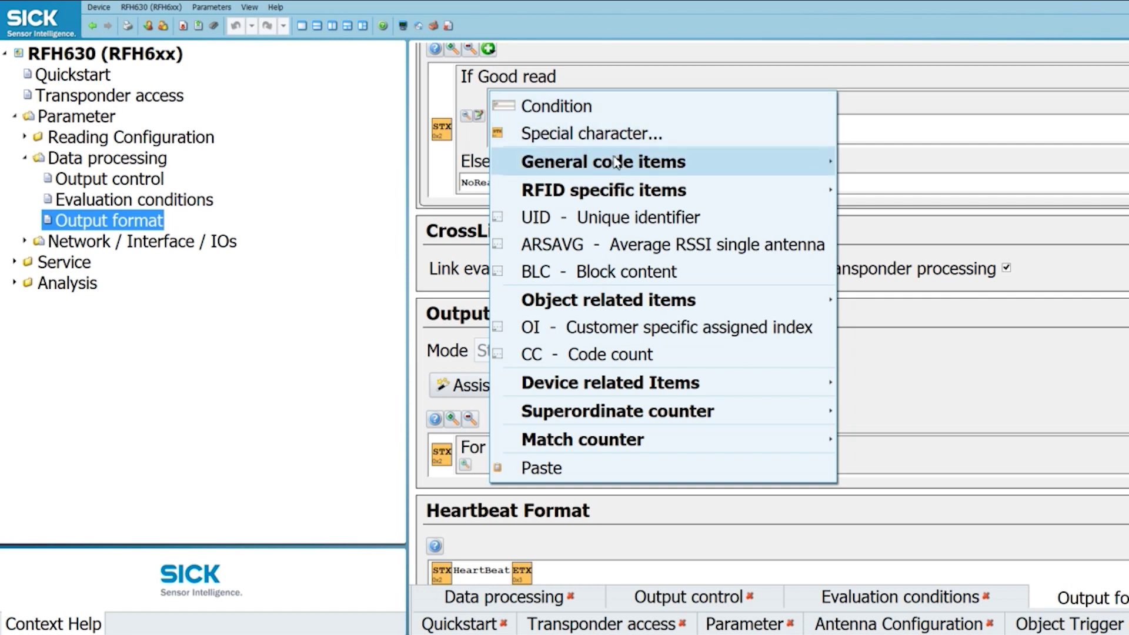
mouse_move(618, 168)
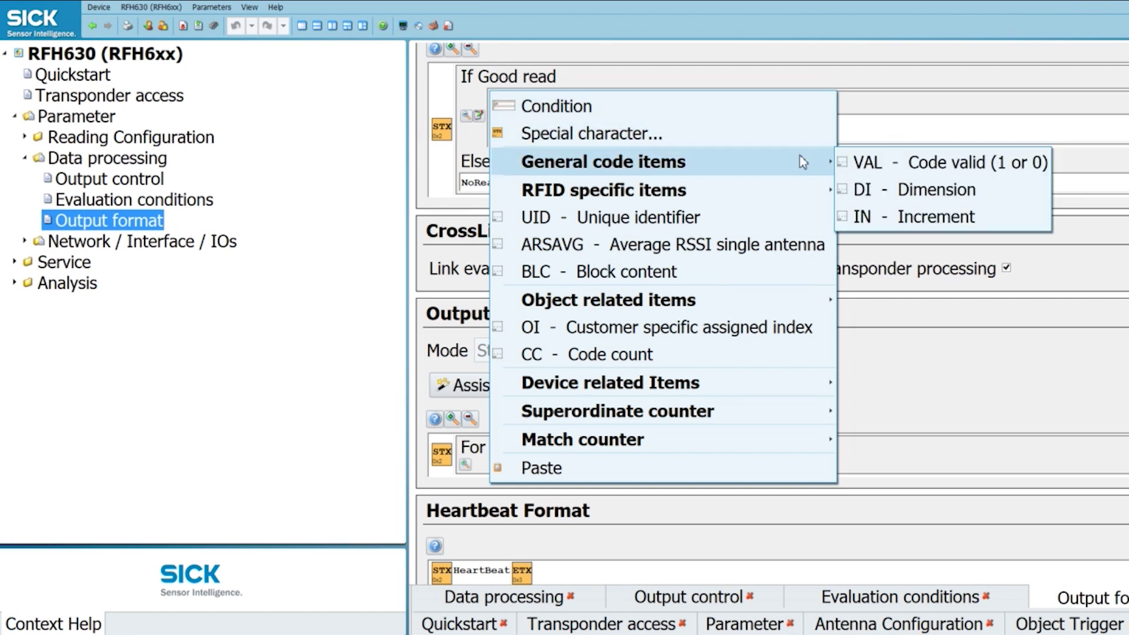
mouse_move(774, 198)
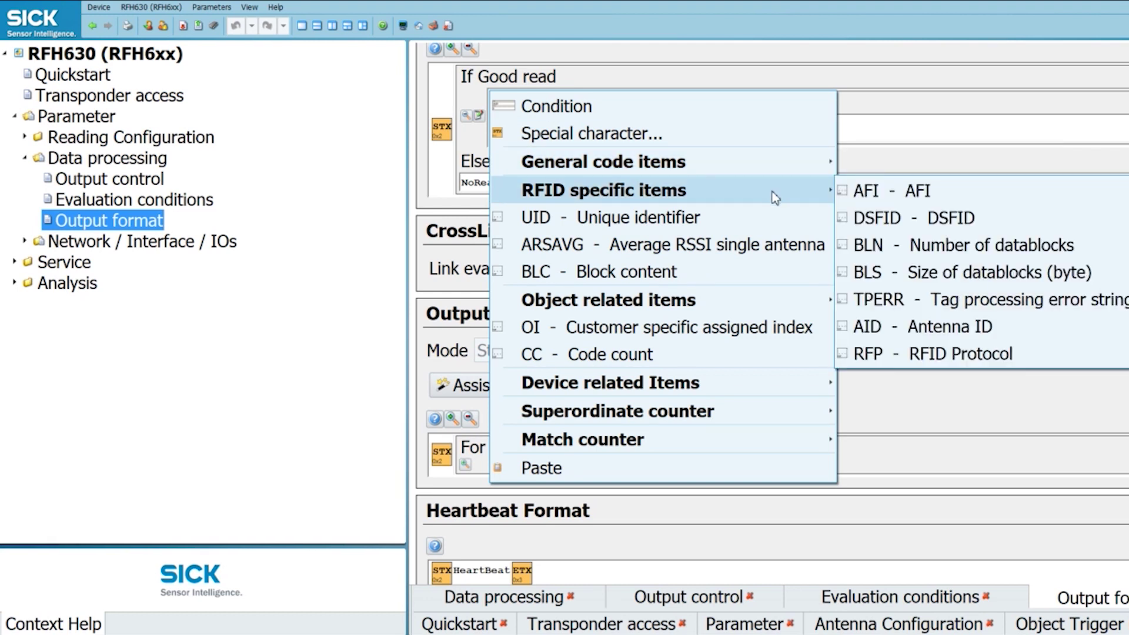
click(564, 80)
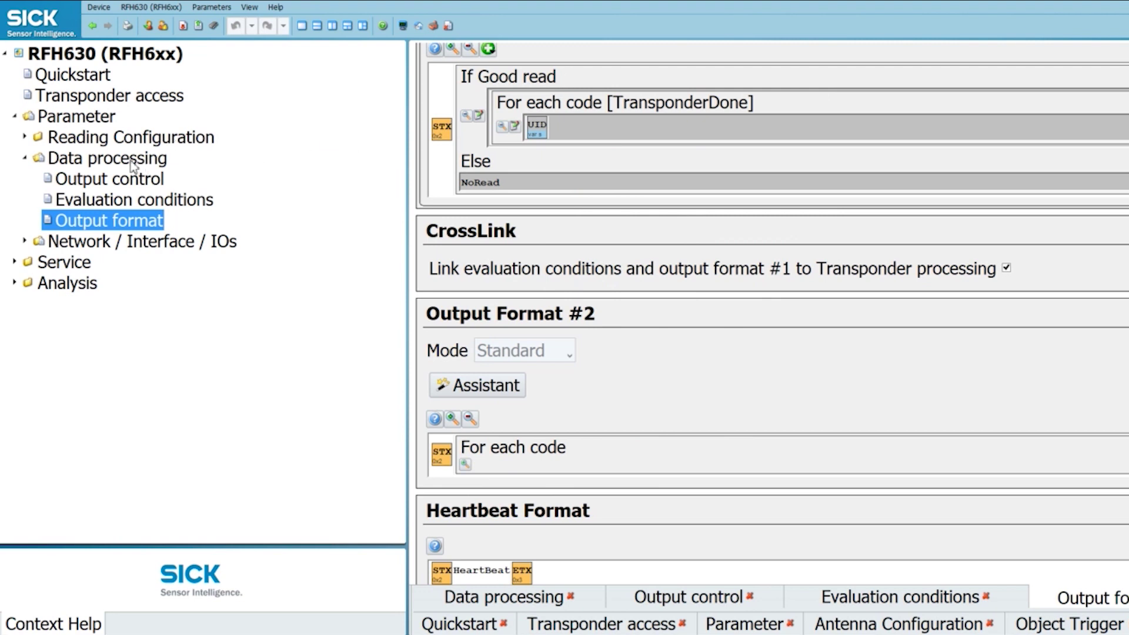
- Check the 50 ms Data processing timeout, Digital inputs and Digital outputs/Beeper, then return to Parameter
click(24, 158)
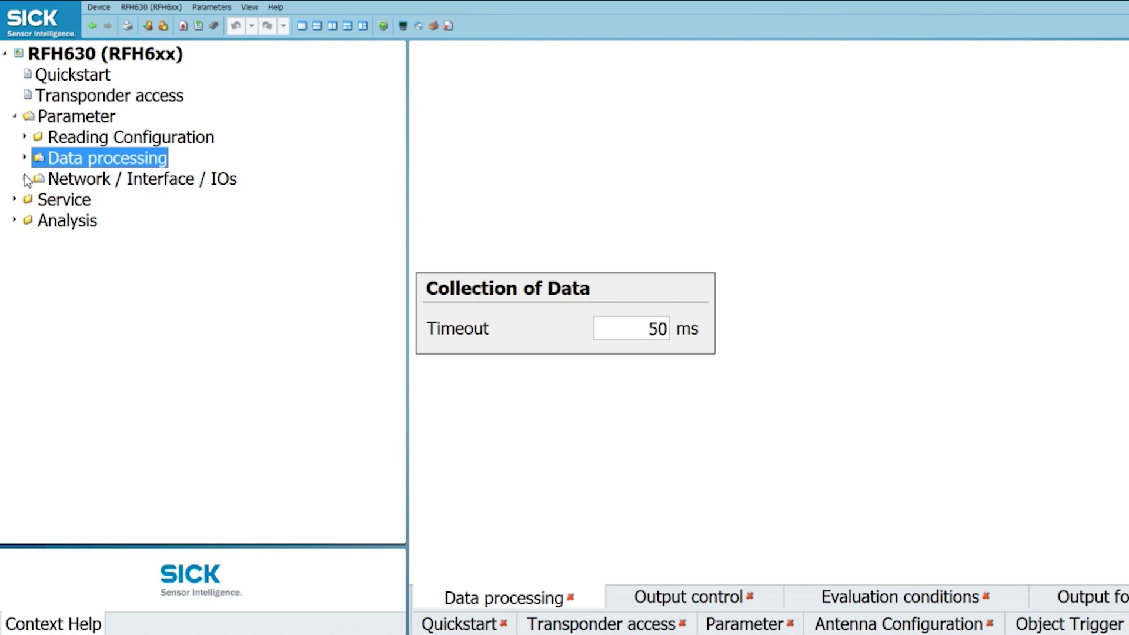
click(25, 179)
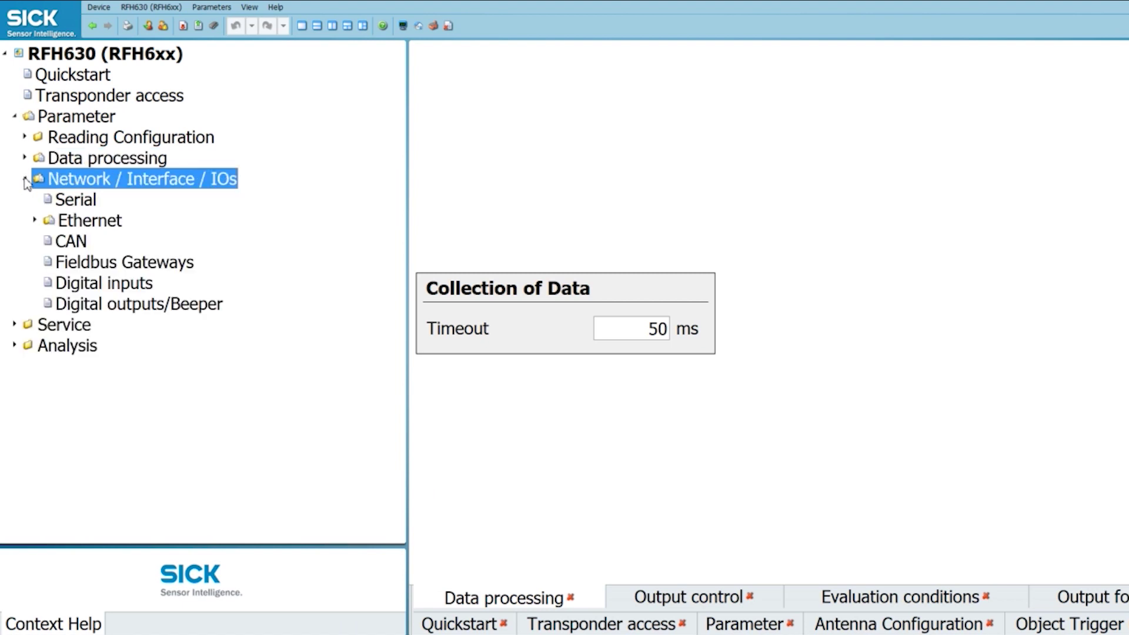
click(81, 290)
click(85, 306)
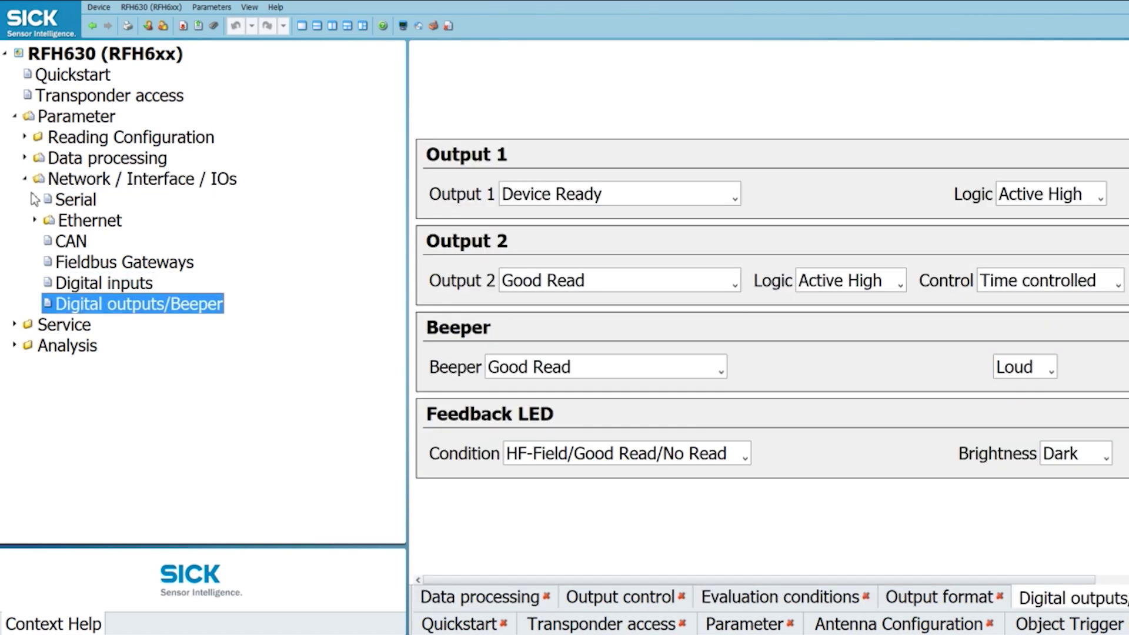
click(15, 117)
- View the reader's Operating data under Service with the content pane widened
click(14, 137)
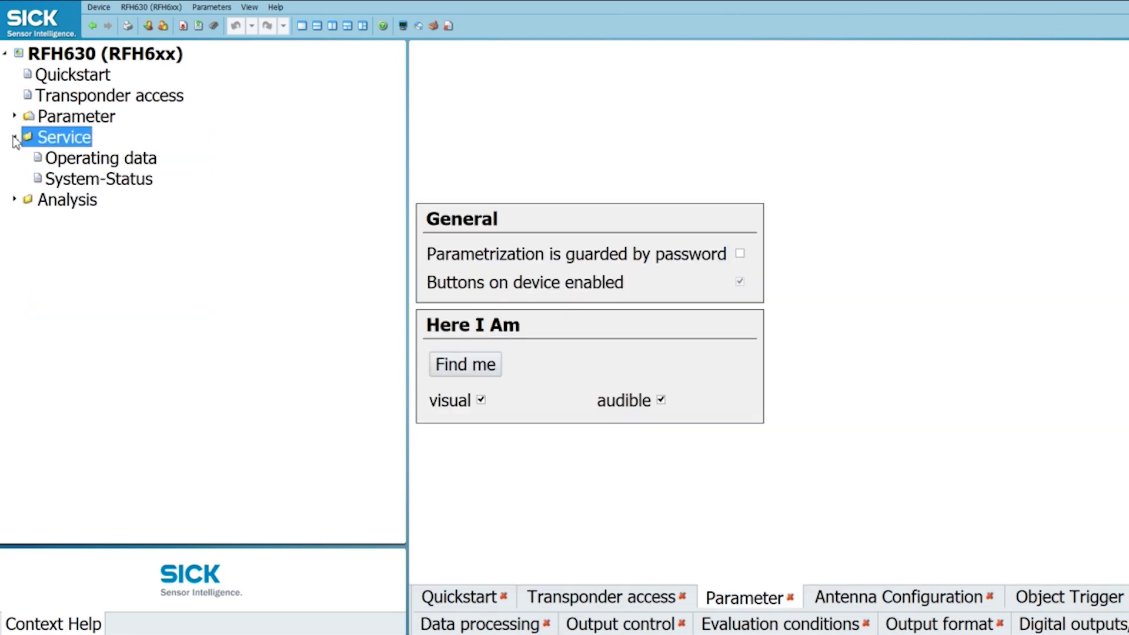
click(88, 164)
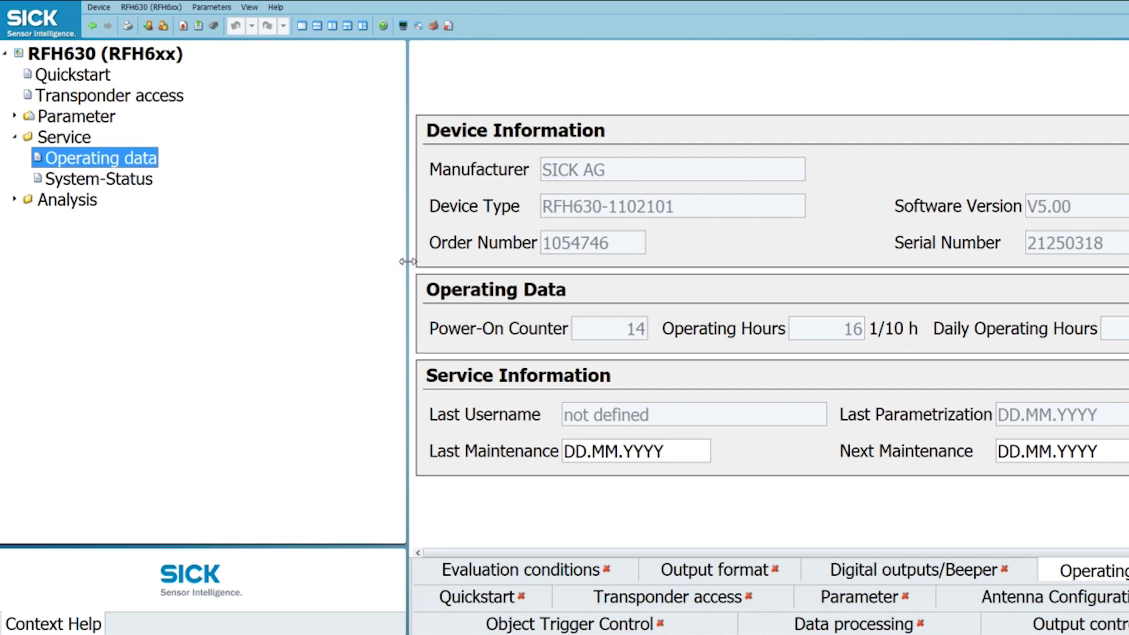
drag(405, 261, 274, 262)
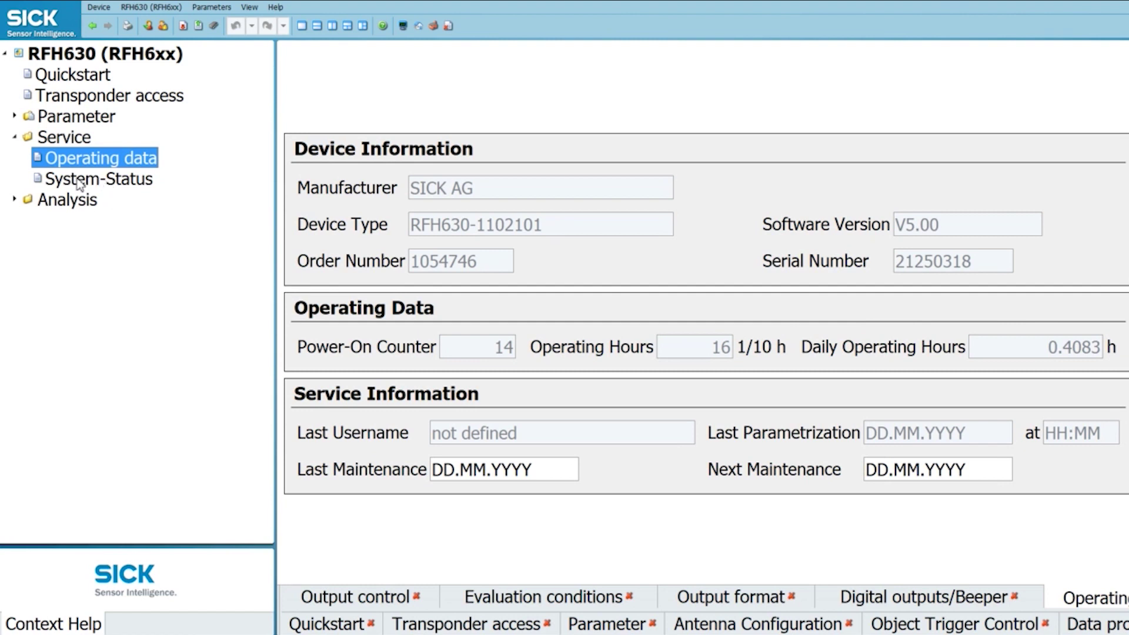
- Open the Event Monitor under Analysis, with its recorder OFF and no events
click(18, 201)
click(18, 201)
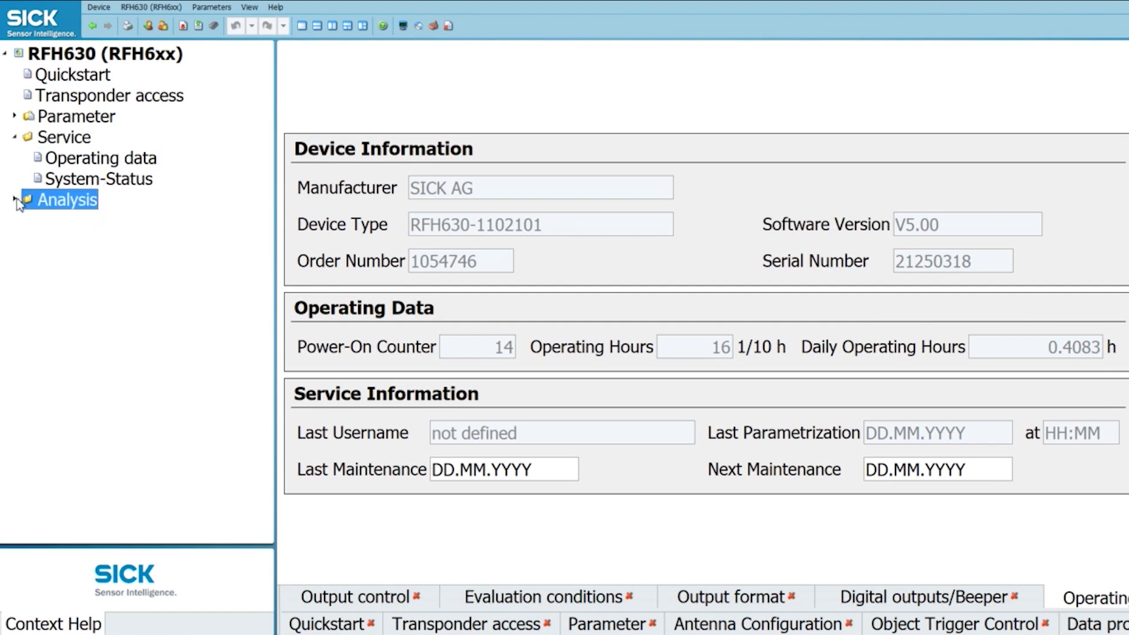
double_click(19, 202)
click(18, 201)
click(60, 222)
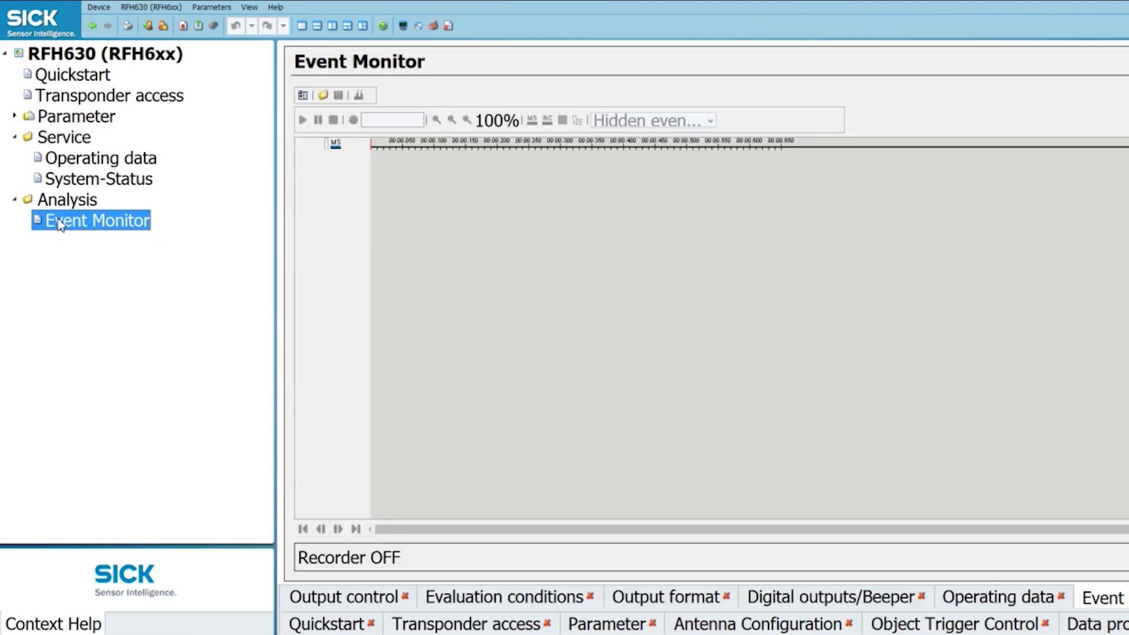
- Go back to the Quickstart page listing the one NXP Semiconductors Icode SLI transponder
click(39, 81)
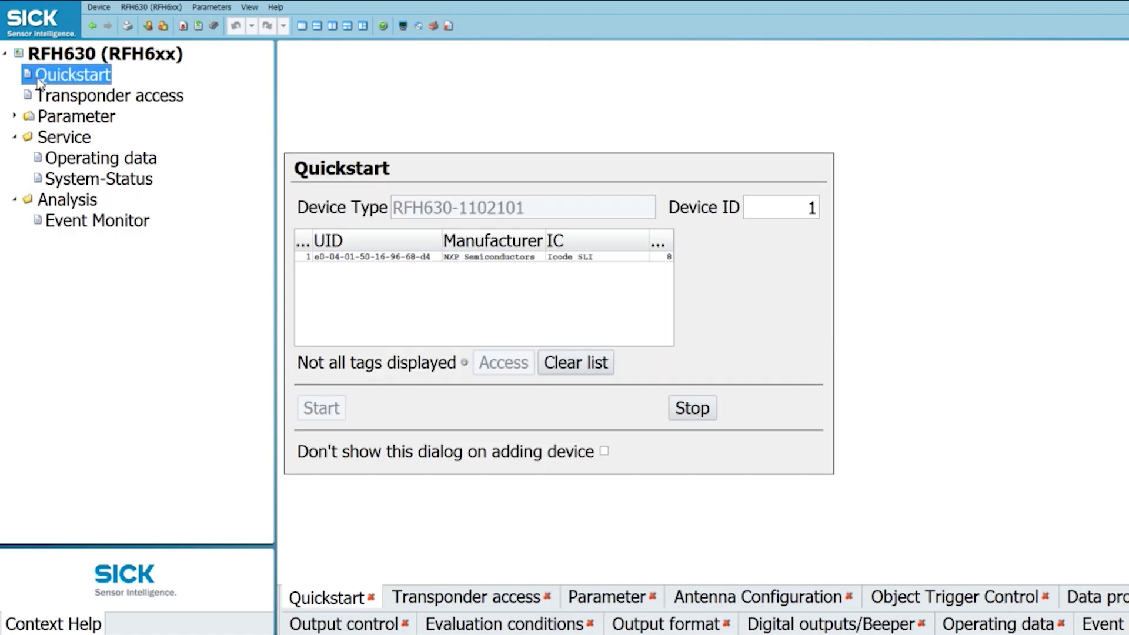